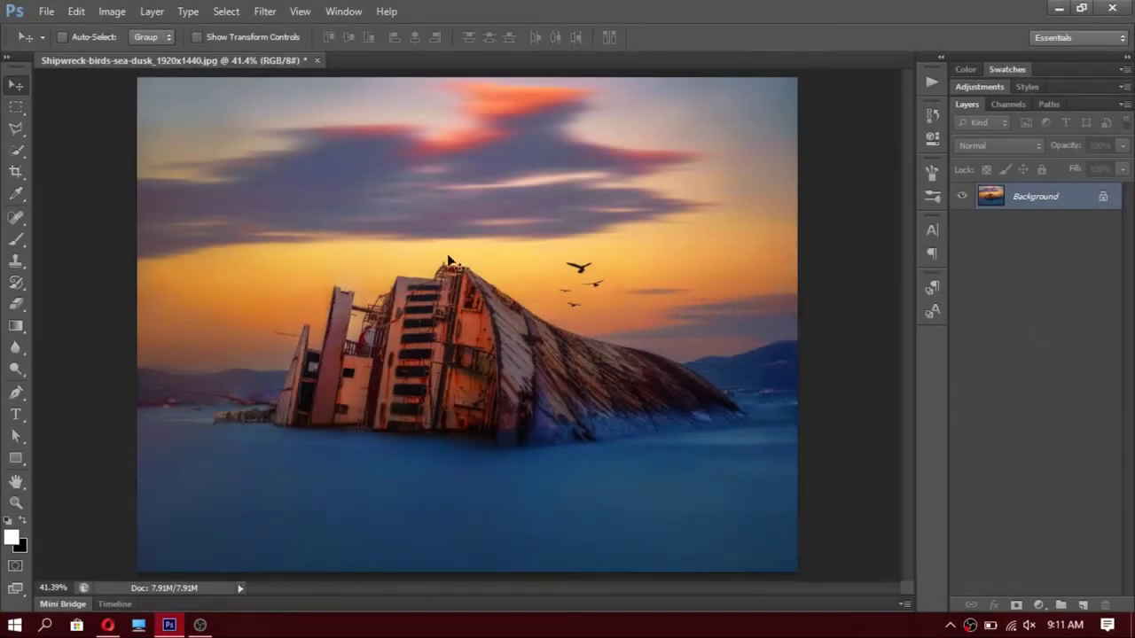
Load the Colorful_Art_Brushes preset file in the Preset Manager
{"action": "left_click", "coordinate": [76, 11]}
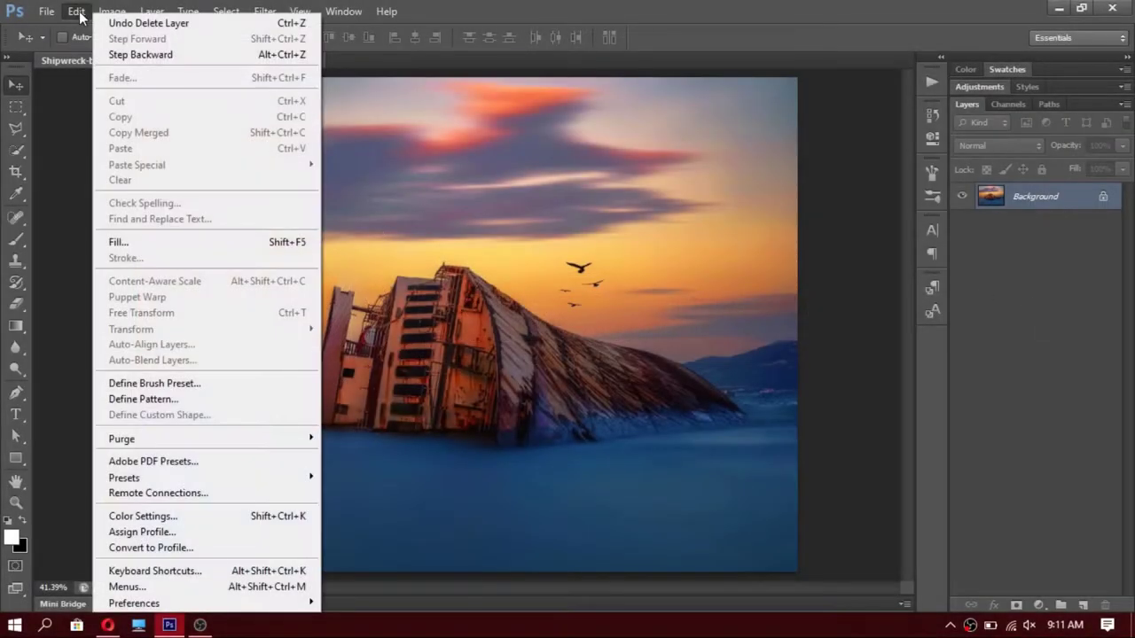
{"action": "mouse_move", "coordinate": [124, 478]}
{"action": "left_click", "coordinate": [355, 477]}
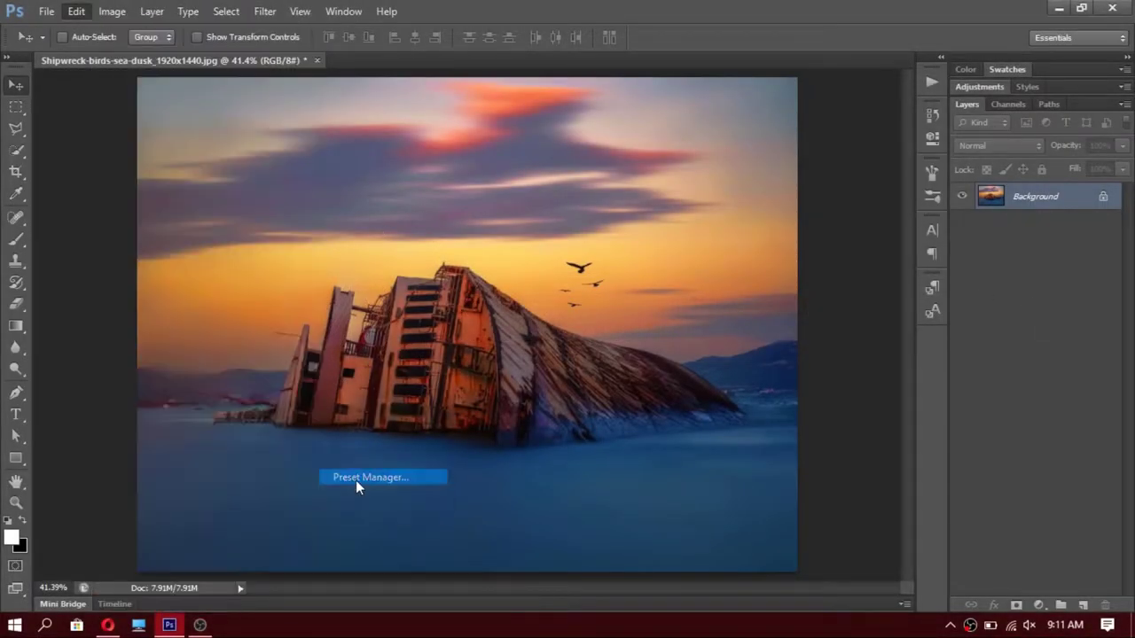
{"action": "left_click", "coordinate": [756, 166]}
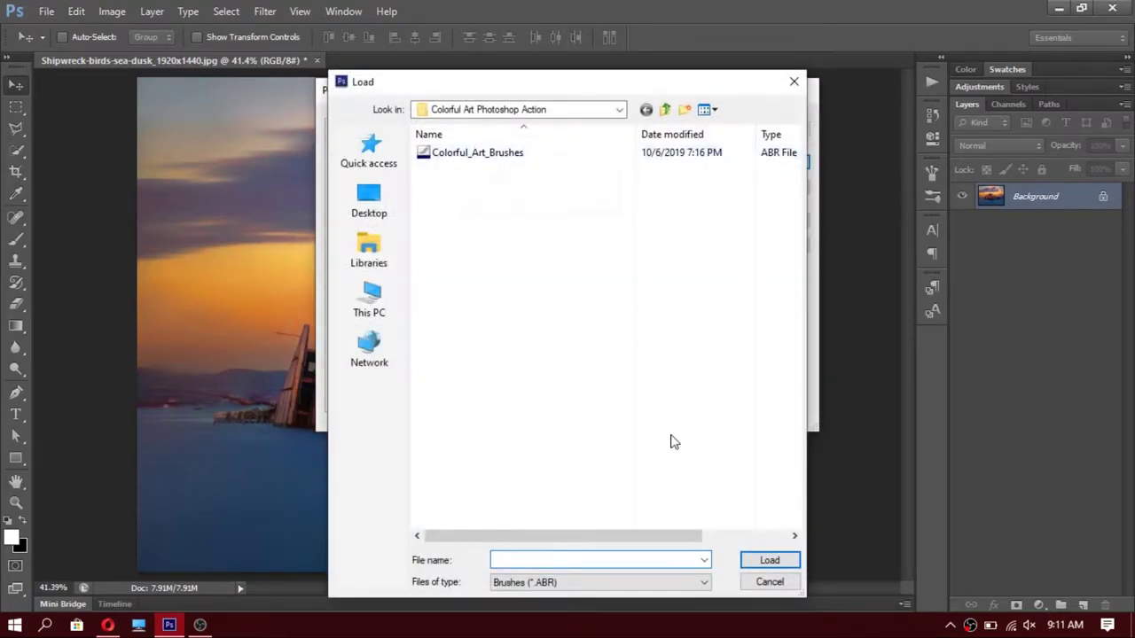
{"action": "left_click", "coordinate": [794, 81]}
Switch the preset type to Patterns, load Colorful_Art_Patterns, and close the Preset Manager
{"action": "left_click", "coordinate": [539, 123]}
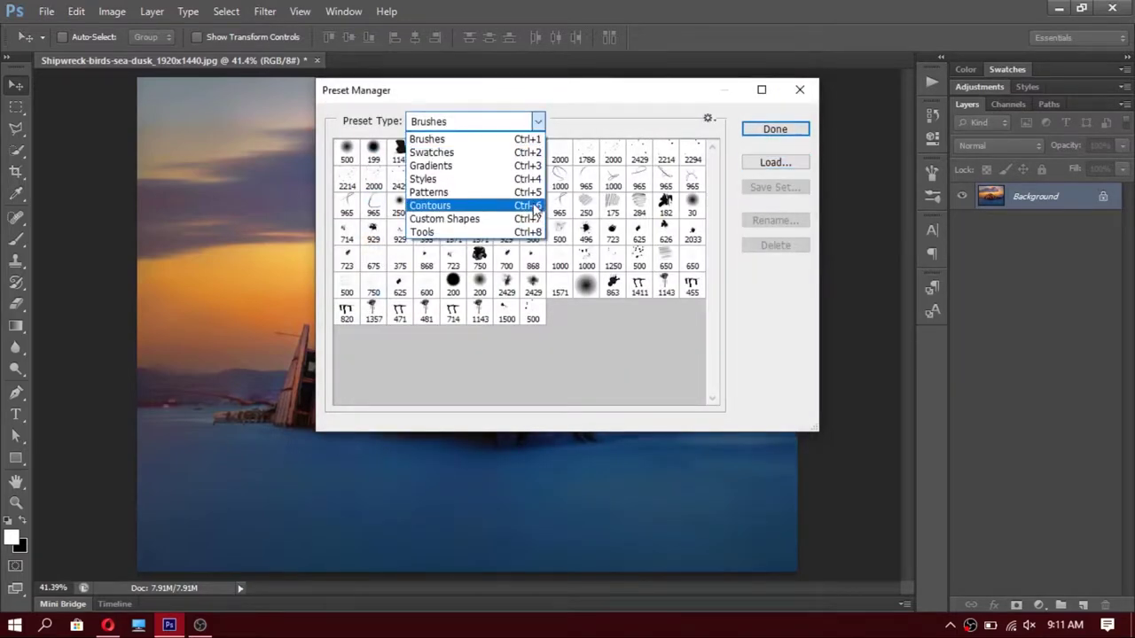
{"action": "left_click", "coordinate": [535, 195]}
{"action": "left_click", "coordinate": [765, 165]}
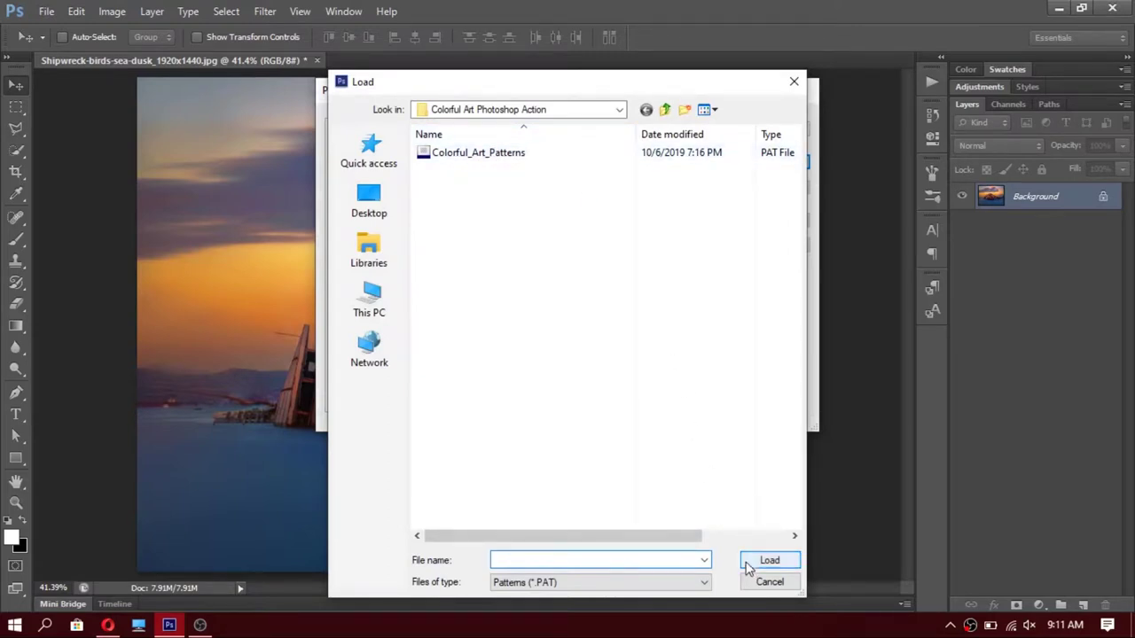
{"action": "left_click", "coordinate": [793, 81]}
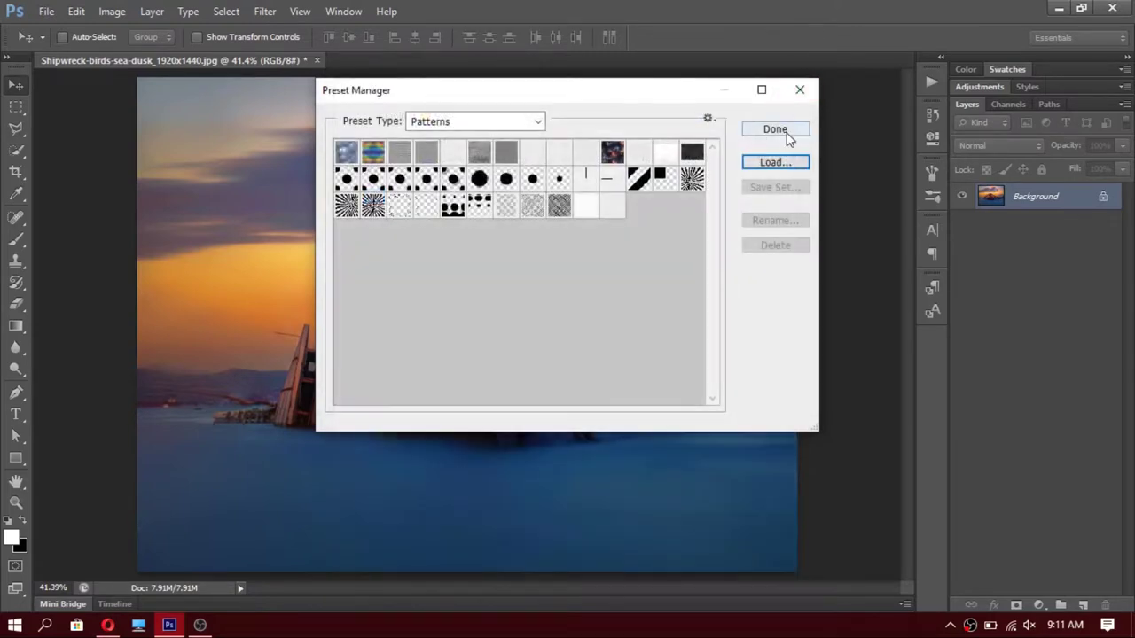
{"action": "left_click", "coordinate": [787, 133]}
Load the Colorful Art Photoshop Action set into the Actions panel
{"action": "left_click", "coordinate": [932, 84]}
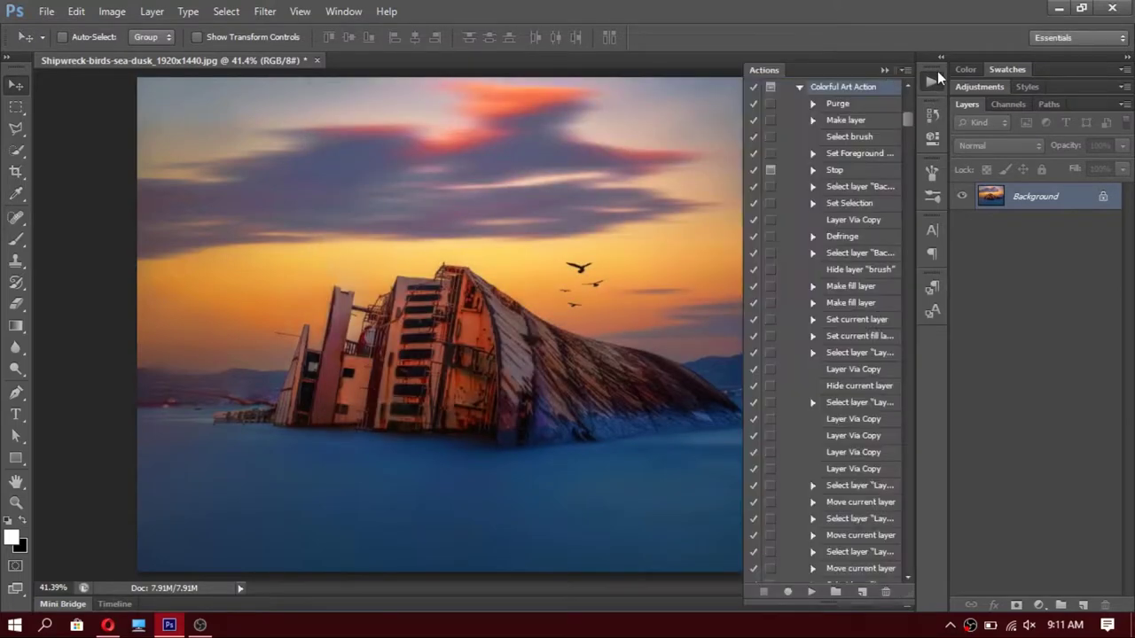
{"action": "left_click", "coordinate": [906, 70]}
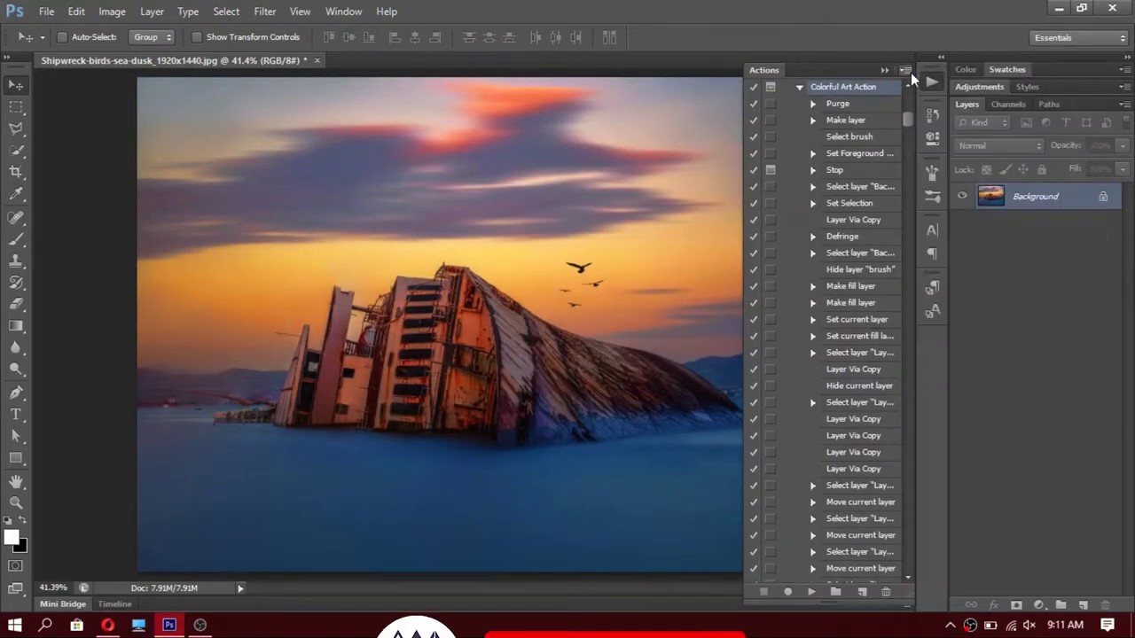
{"action": "left_click", "coordinate": [905, 70]}
{"action": "left_click", "coordinate": [962, 357]}
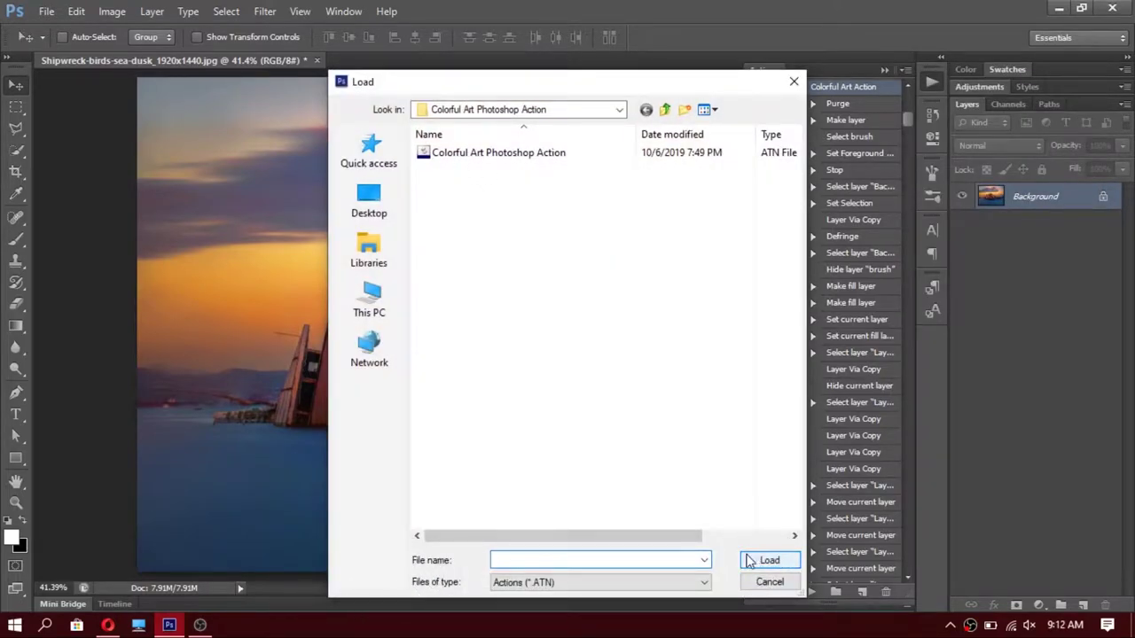
{"action": "left_click", "coordinate": [793, 81]}
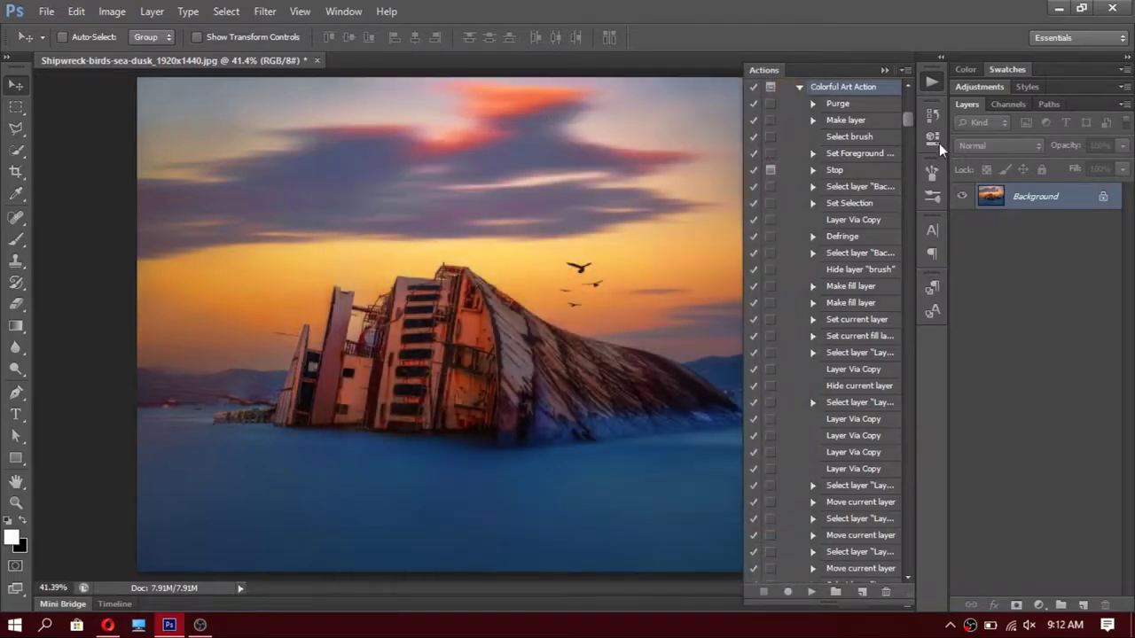
Select Colorful Art Action and play it
{"action": "left_click_drag", "start_coordinate": [909, 118], "coordinate": [906, 93]}
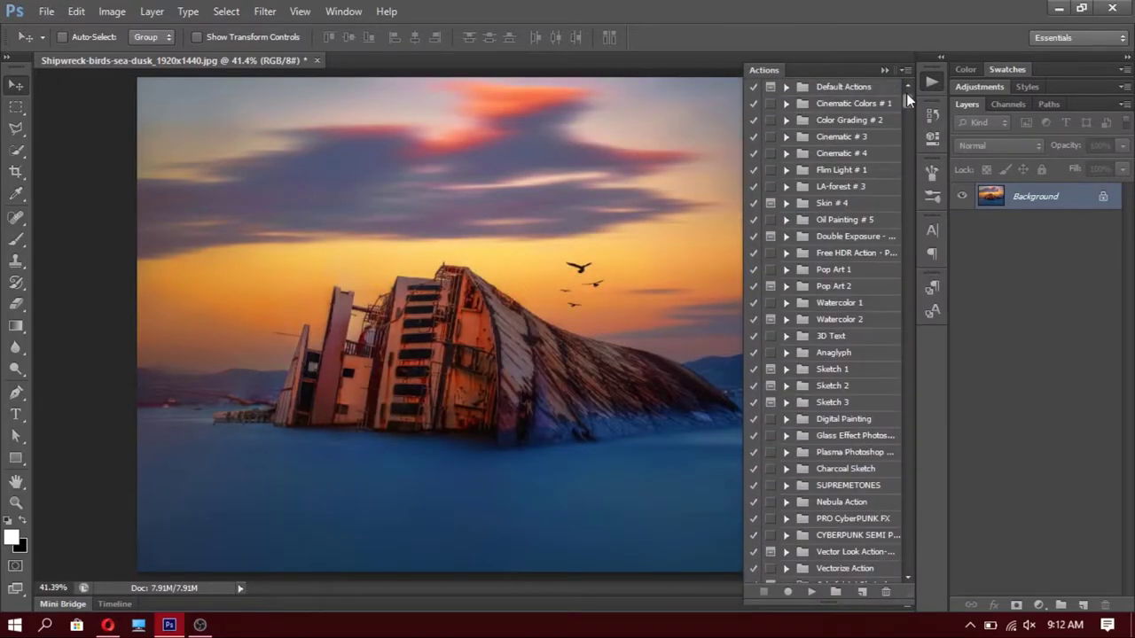
{"action": "left_click", "coordinate": [905, 577]}
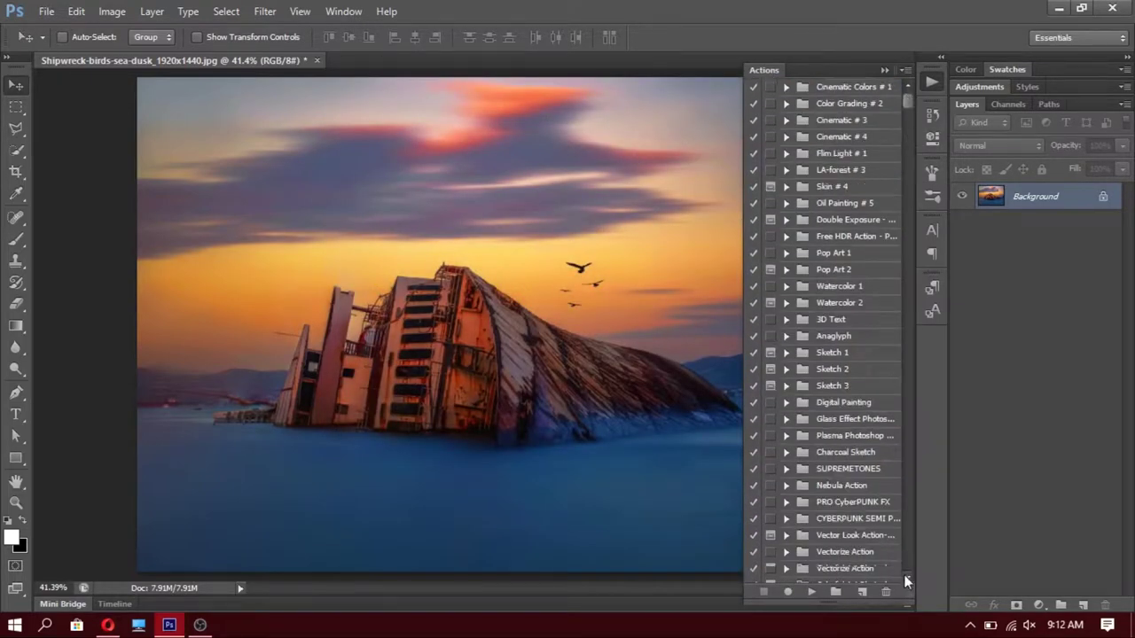
{"action": "left_click", "coordinate": [799, 485]}
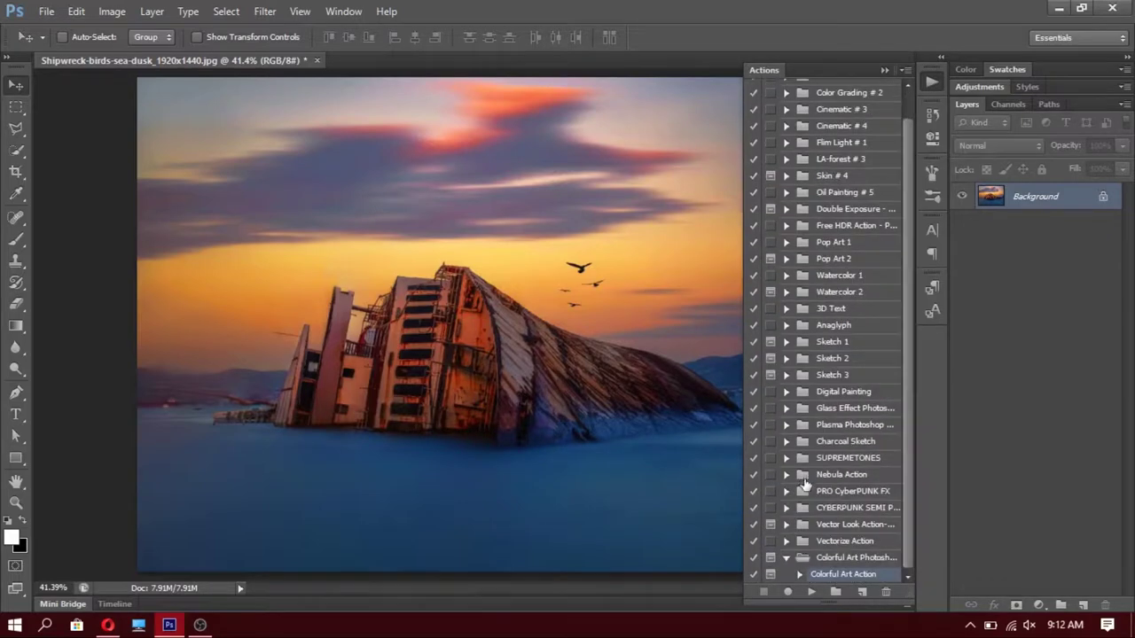
{"action": "left_click", "coordinate": [811, 592]}
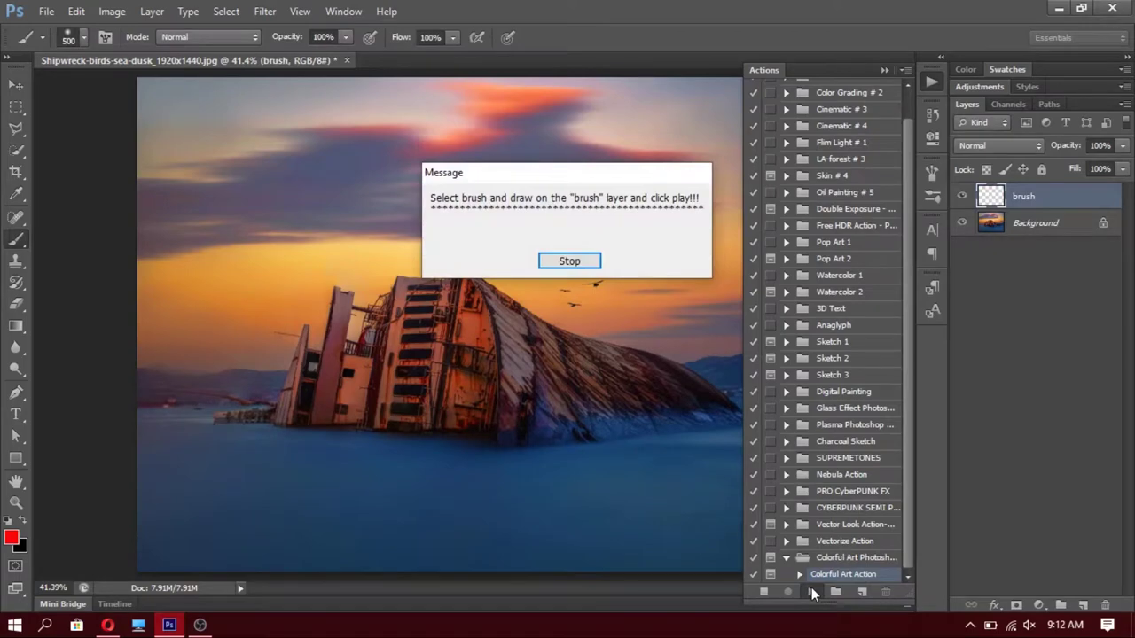
Paint red over the ship on the brush layer, then resume the Colorful Art Action
{"action": "key", "text": "Return"}
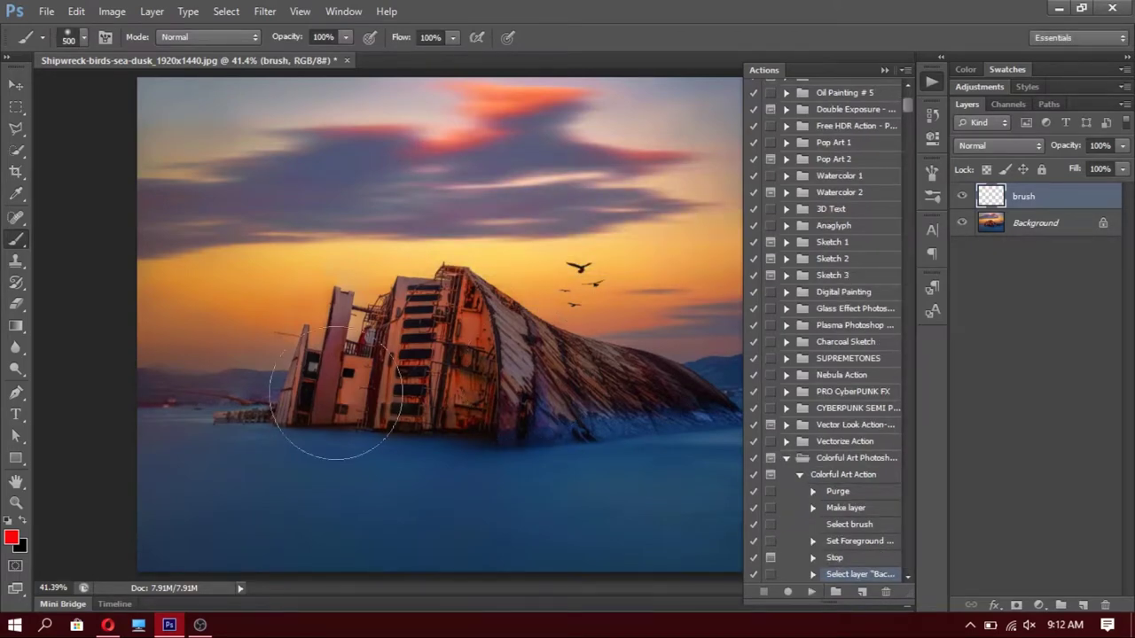
{"action": "left_click", "coordinate": [883, 70]}
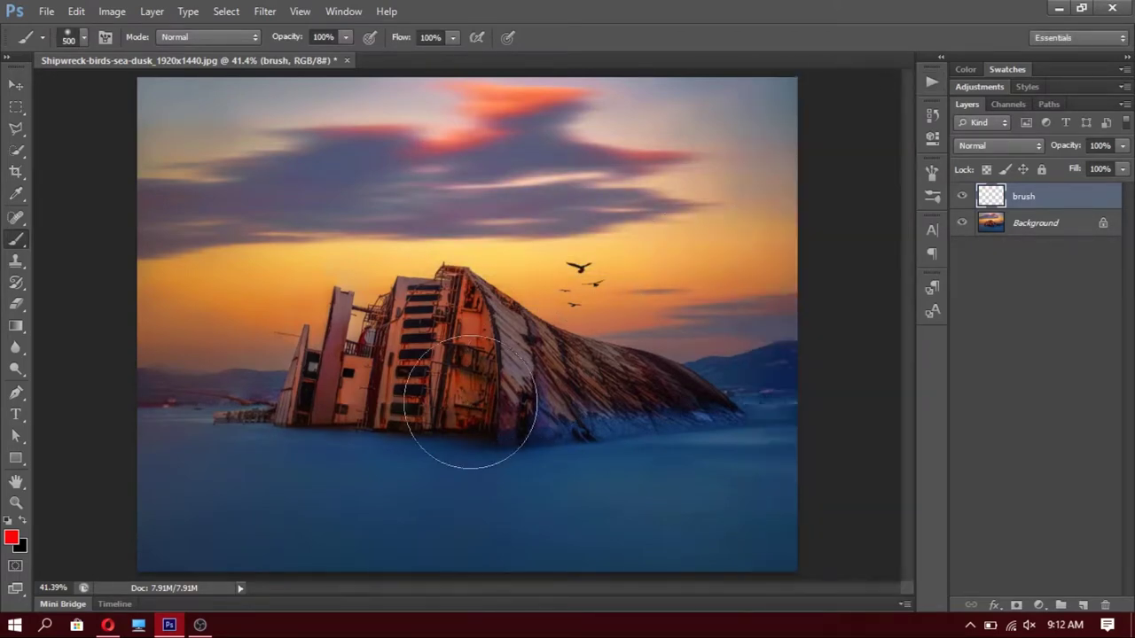
{"action": "mouse_move", "coordinate": [324, 364]}
{"action": "left_mouse_down"}
{"action": "mouse_move", "coordinate": [421, 300]}
{"action": "mouse_move", "coordinate": [481, 304]}
{"action": "mouse_move", "coordinate": [658, 367]}
{"action": "mouse_move", "coordinate": [706, 397]}
{"action": "mouse_move", "coordinate": [337, 406]}
{"action": "mouse_move", "coordinate": [317, 393]}
{"action": "mouse_move", "coordinate": [634, 375]}
{"action": "mouse_move", "coordinate": [203, 393]}
{"action": "mouse_move", "coordinate": [540, 354]}
{"action": "mouse_move", "coordinate": [683, 360]}
{"action": "left_mouse_up"}
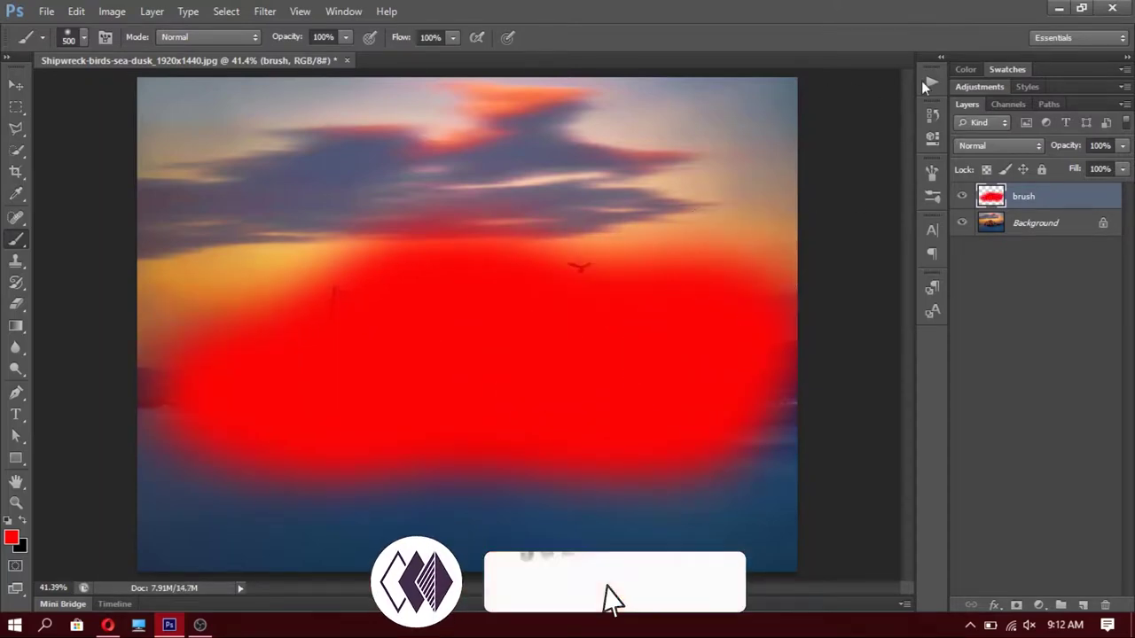
{"action": "left_click", "coordinate": [930, 82]}
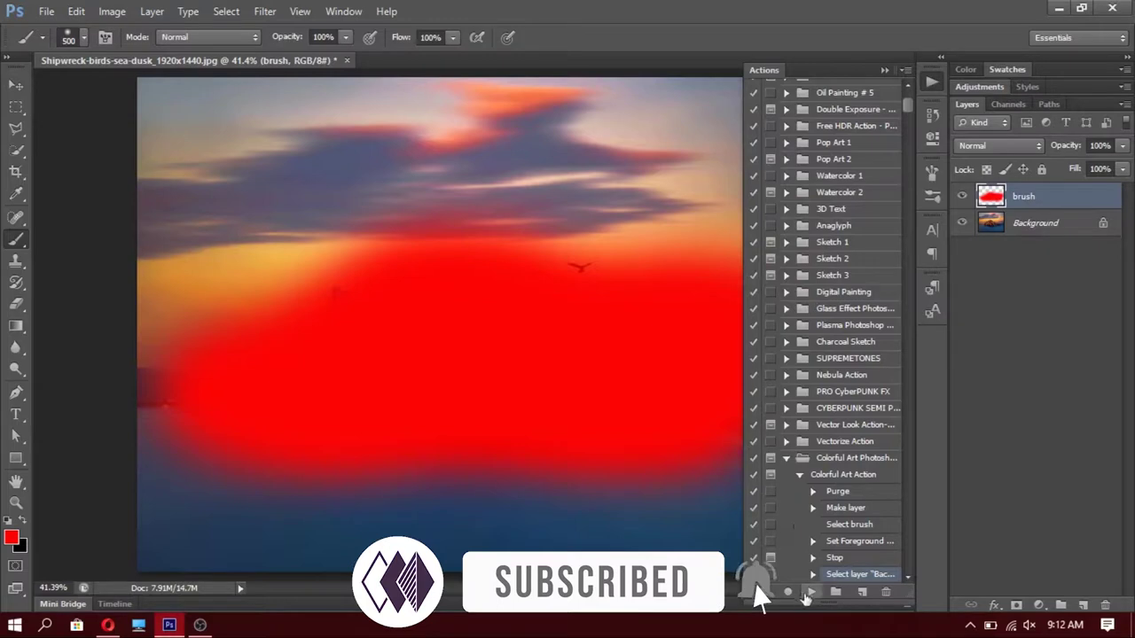
{"action": "left_click", "coordinate": [808, 592]}
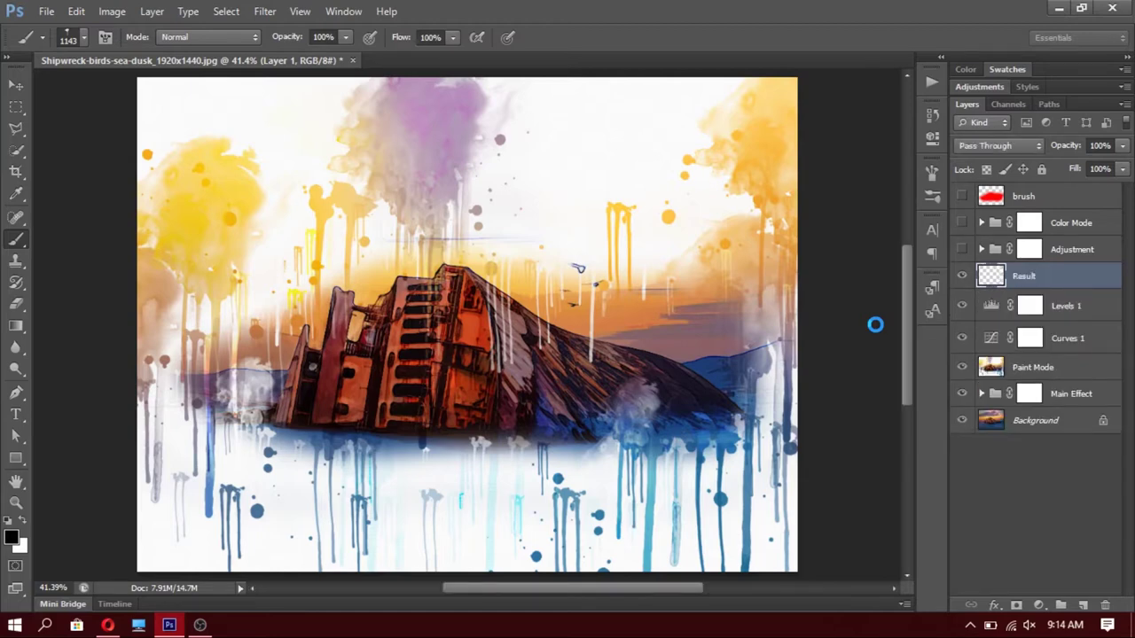
Continue the paused action so it builds the final Customize, Paint Mode and Colorful Effect groups
{"action": "key", "text": "ctrl+j"}
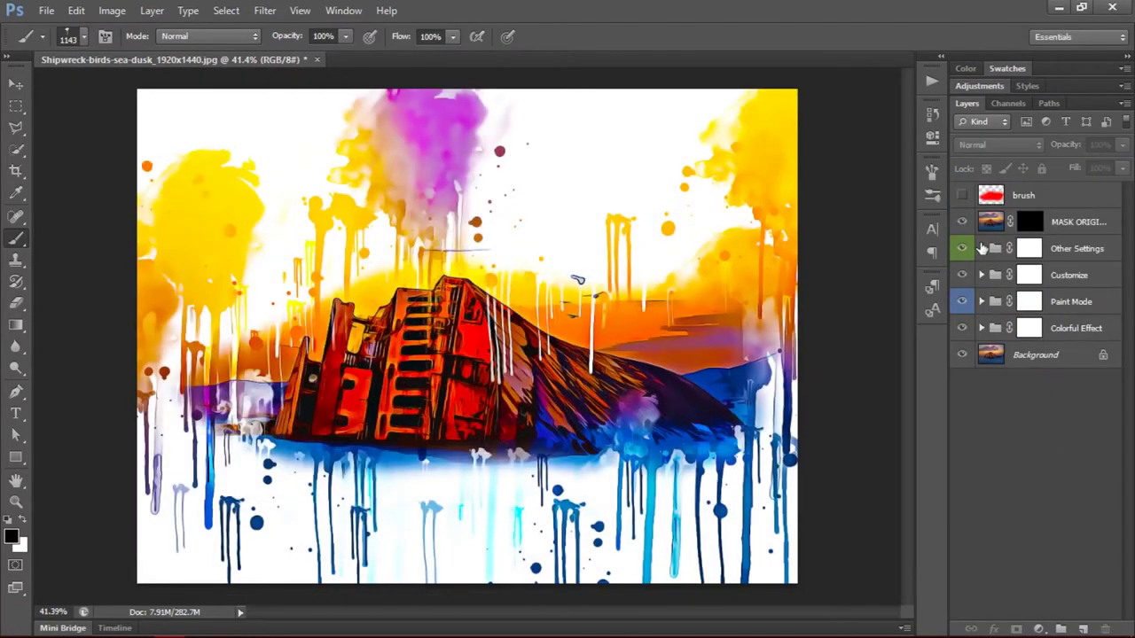
Expand Other Settings and preview colour variations Color_10 through Color_04
{"action": "left_click", "coordinate": [982, 249]}
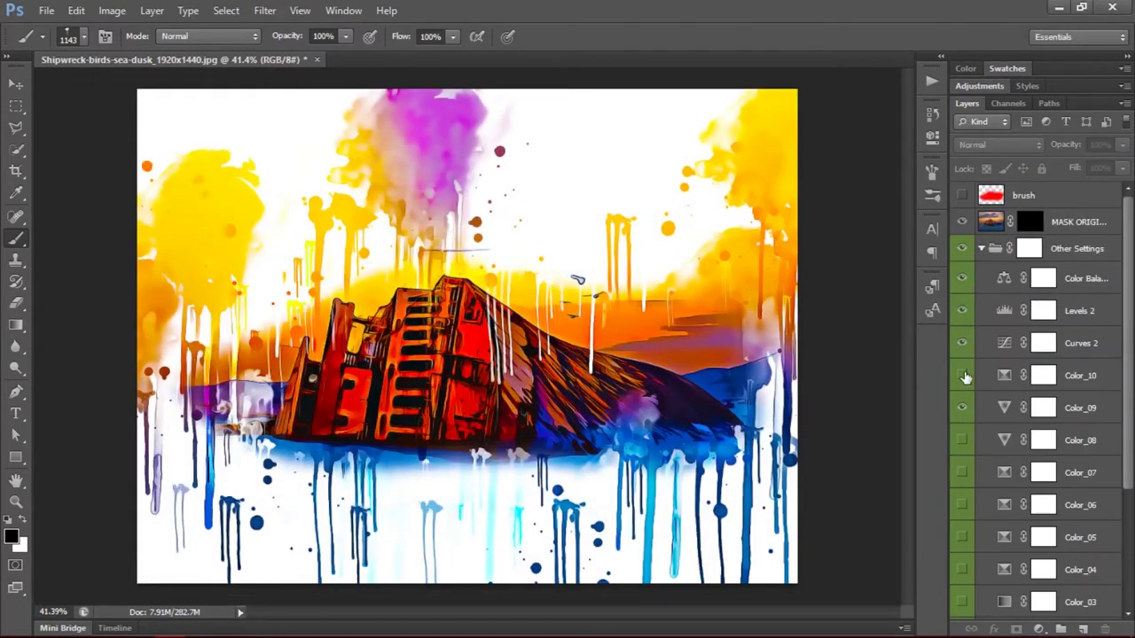
{"action": "left_click", "coordinate": [963, 376]}
{"action": "left_click", "coordinate": [963, 376]}
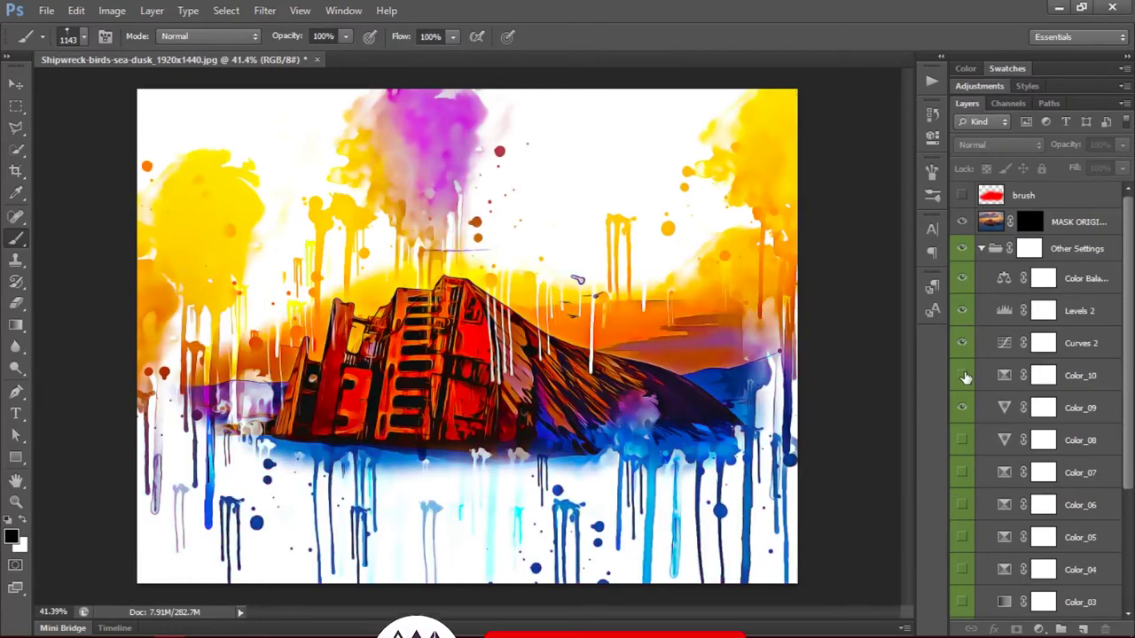
{"action": "left_click", "coordinate": [963, 440]}
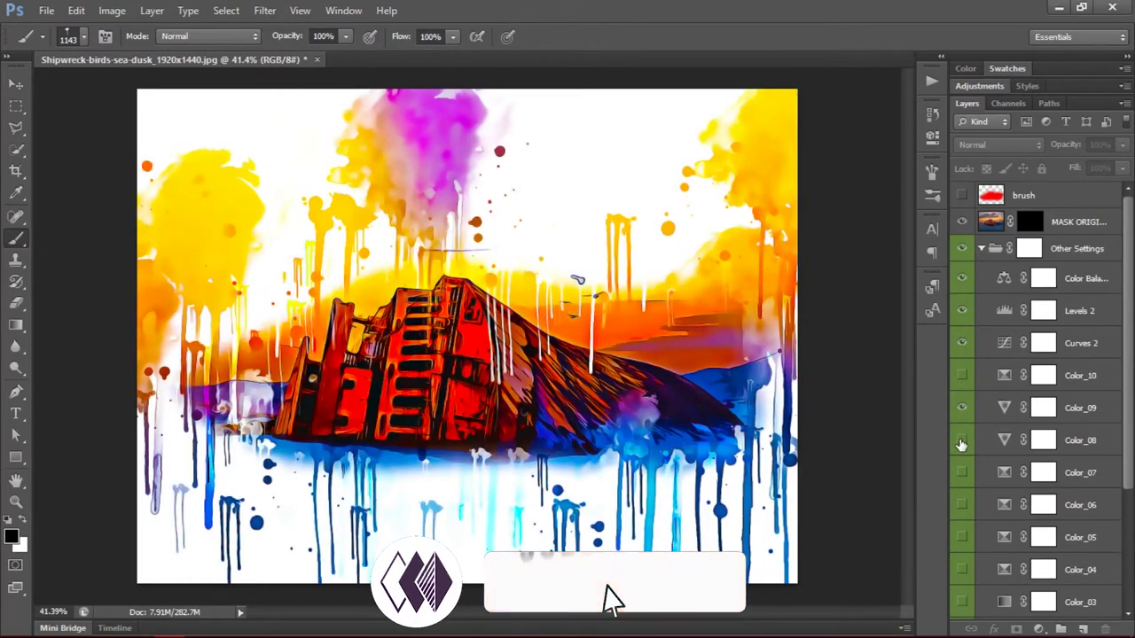
{"action": "left_click", "coordinate": [962, 472]}
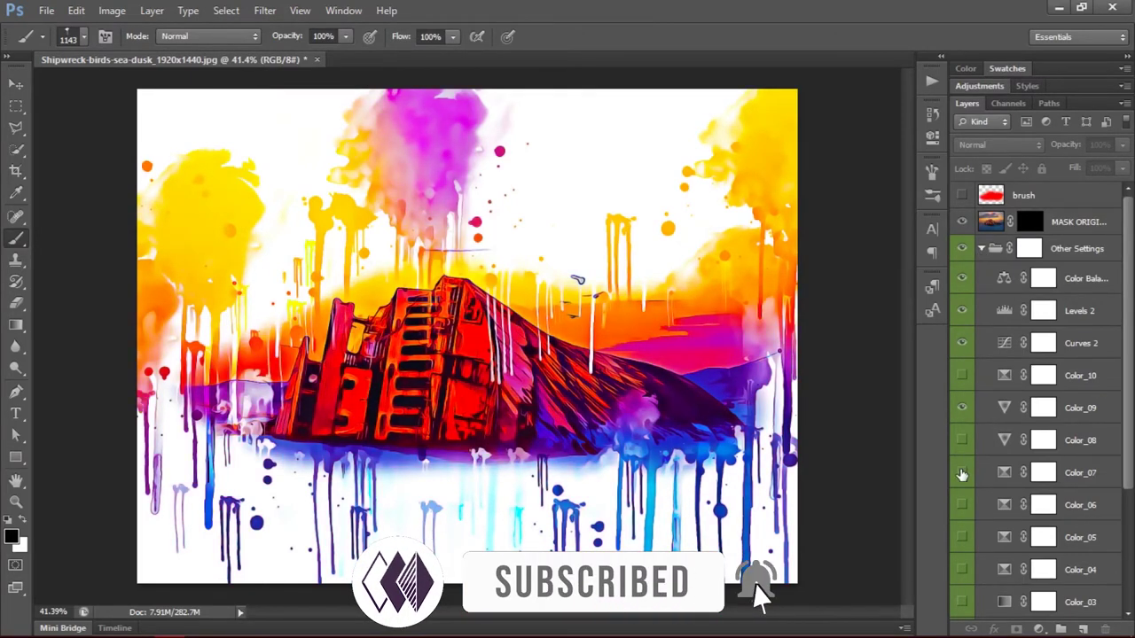
{"action": "left_click", "coordinate": [963, 505]}
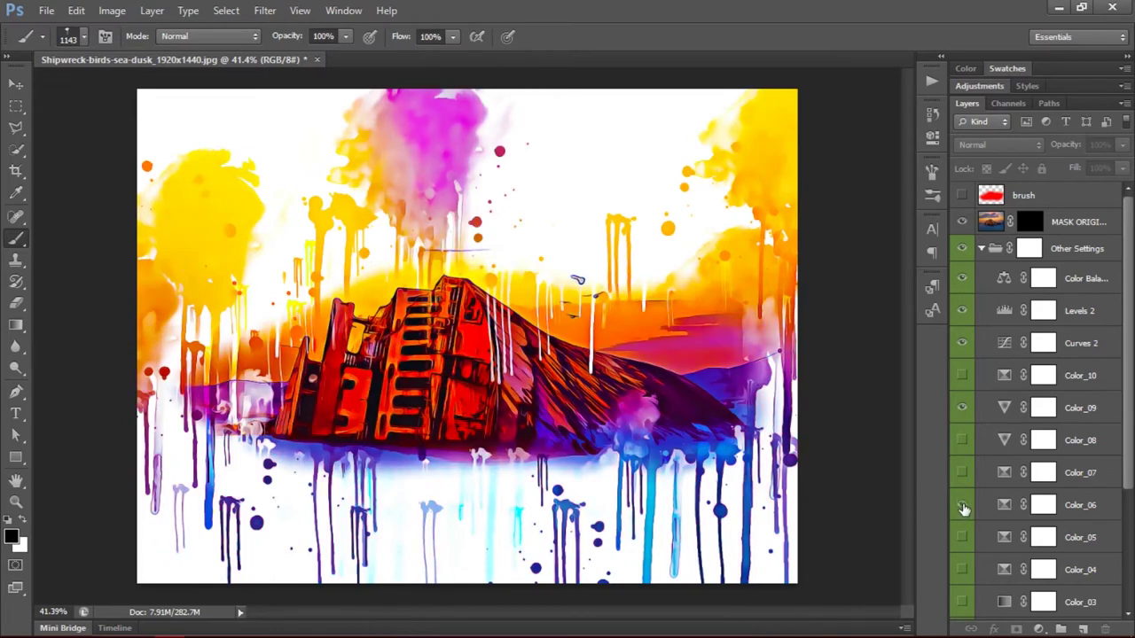
{"action": "left_click", "coordinate": [963, 507]}
{"action": "left_click", "coordinate": [962, 537]}
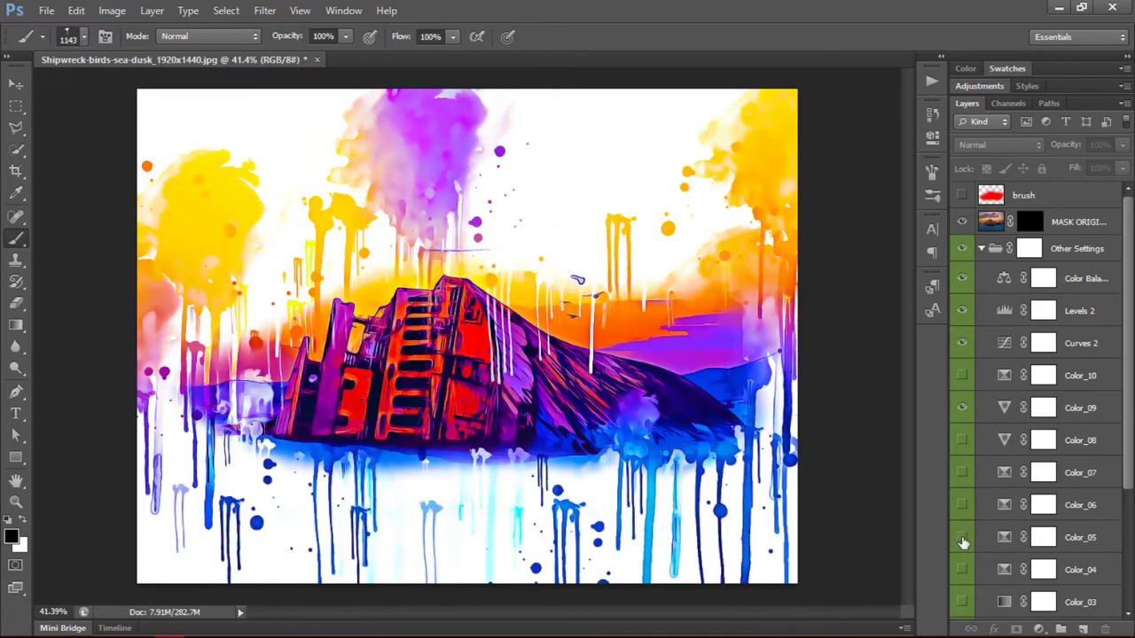
{"action": "left_click", "coordinate": [961, 569]}
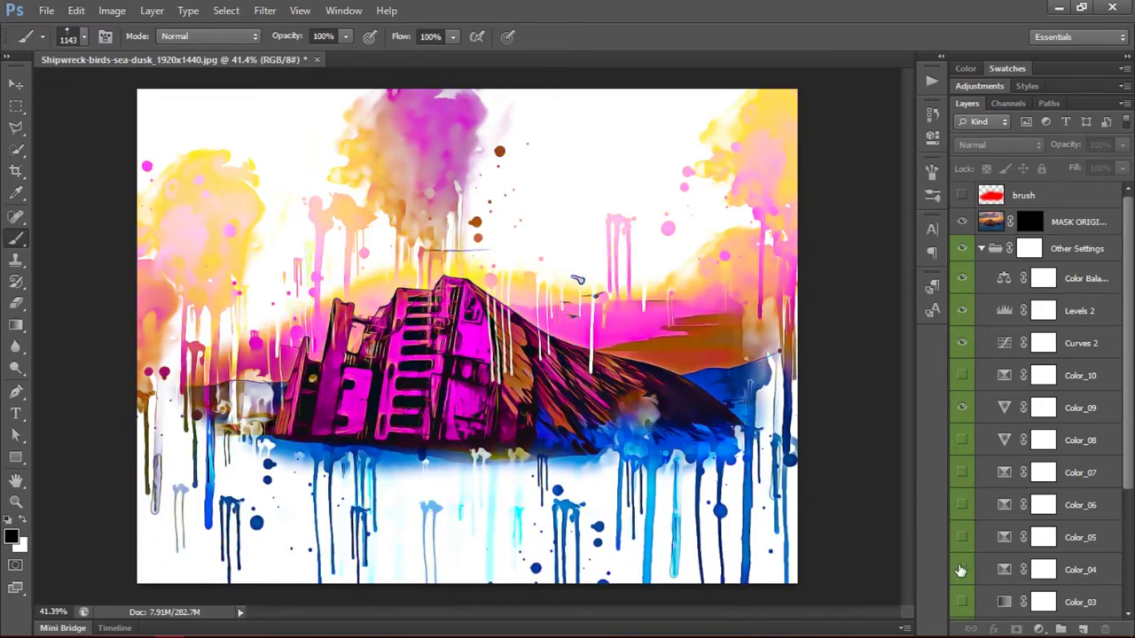
{"action": "left_click", "coordinate": [962, 602]}
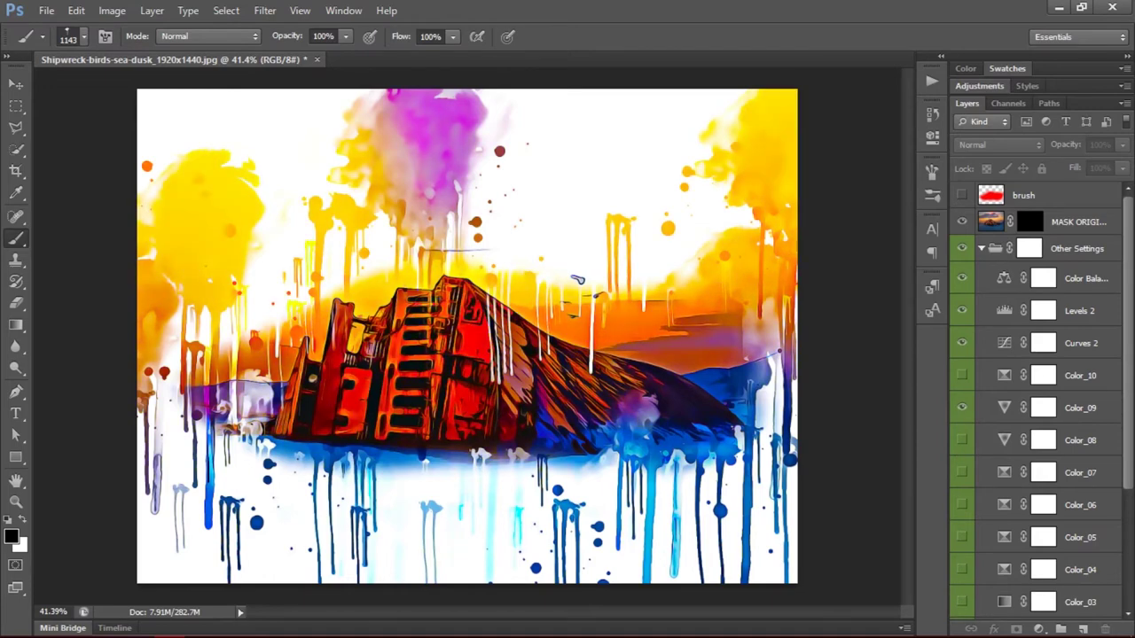
Preview Color_03 to Color_01, hide them all to restore original colours, and collapse the group
{"action": "scroll", "coordinate": [1028, 193], "scroll_direction": "down", "scroll_amount": 3}
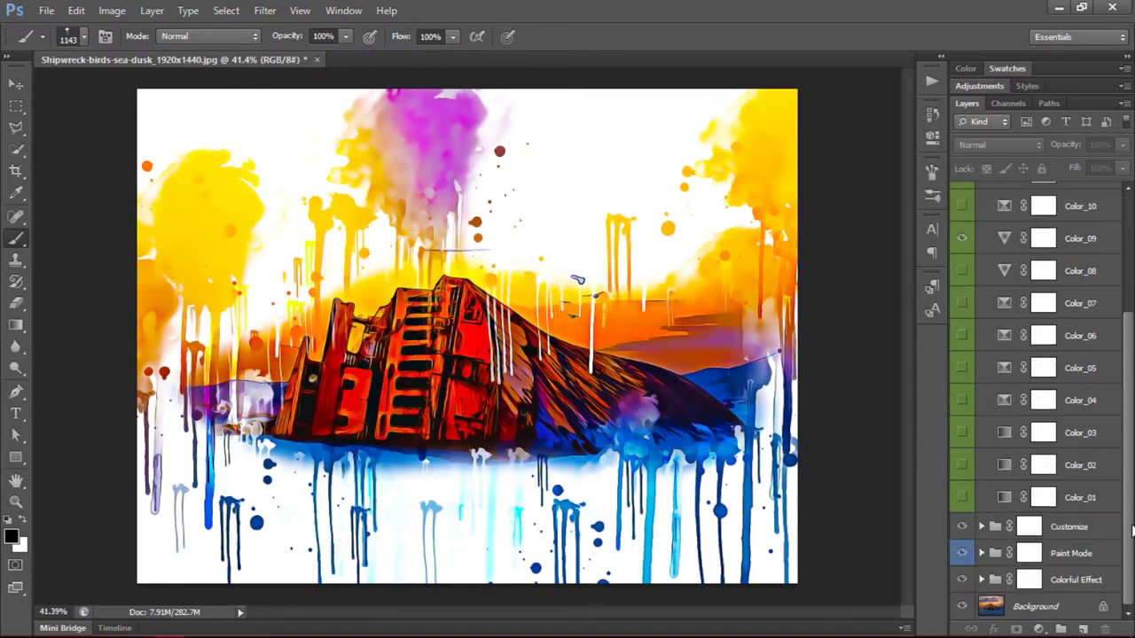
{"action": "left_click", "coordinate": [963, 434]}
{"action": "left_click", "coordinate": [963, 433]}
{"action": "left_click", "coordinate": [961, 467]}
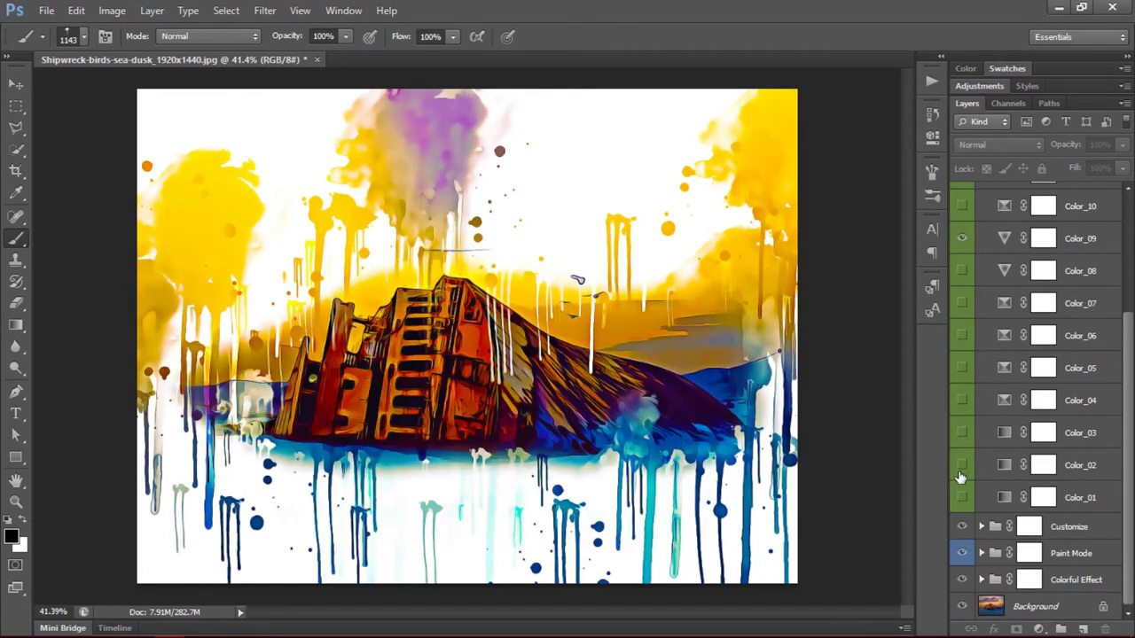
{"action": "left_click", "coordinate": [961, 465]}
{"action": "left_click", "coordinate": [961, 497]}
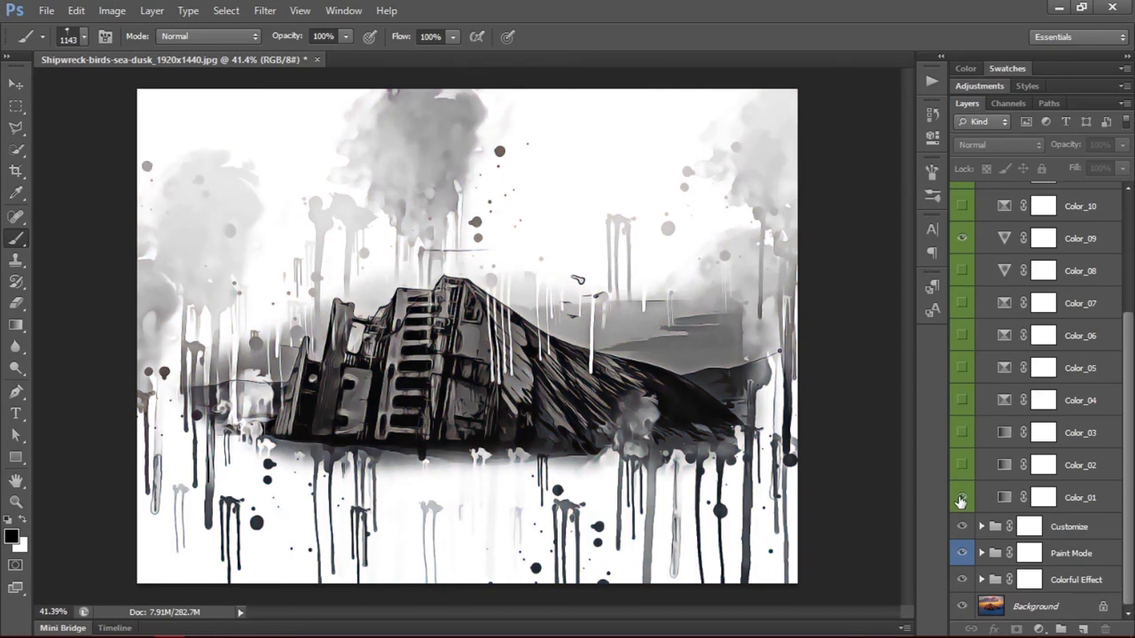
{"action": "left_click", "coordinate": [961, 467]}
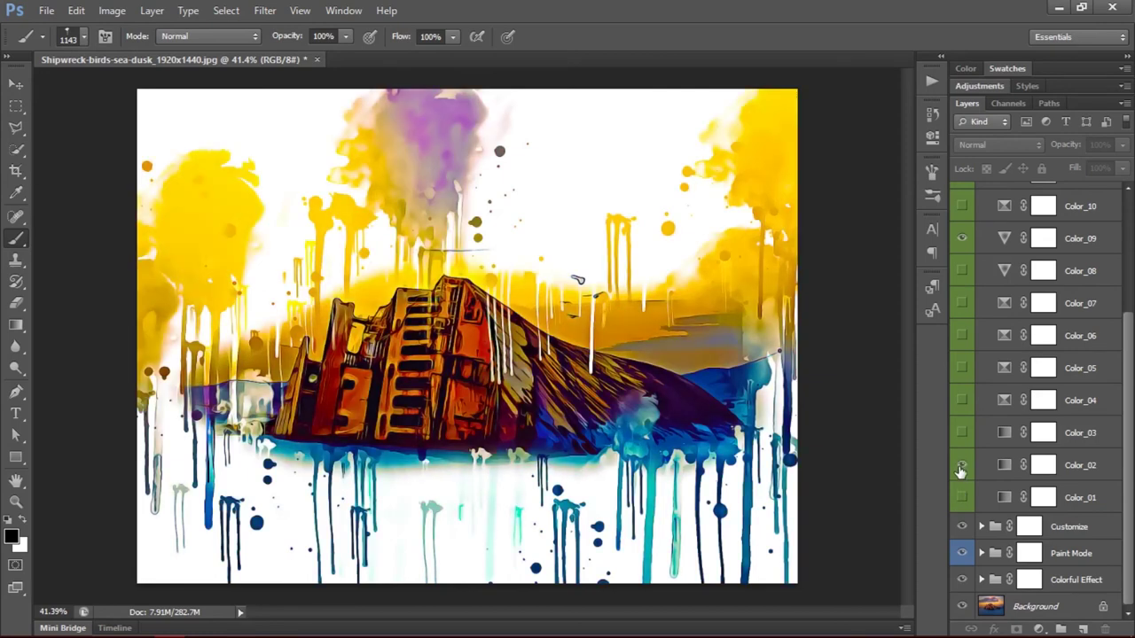
{"action": "left_click", "coordinate": [961, 467]}
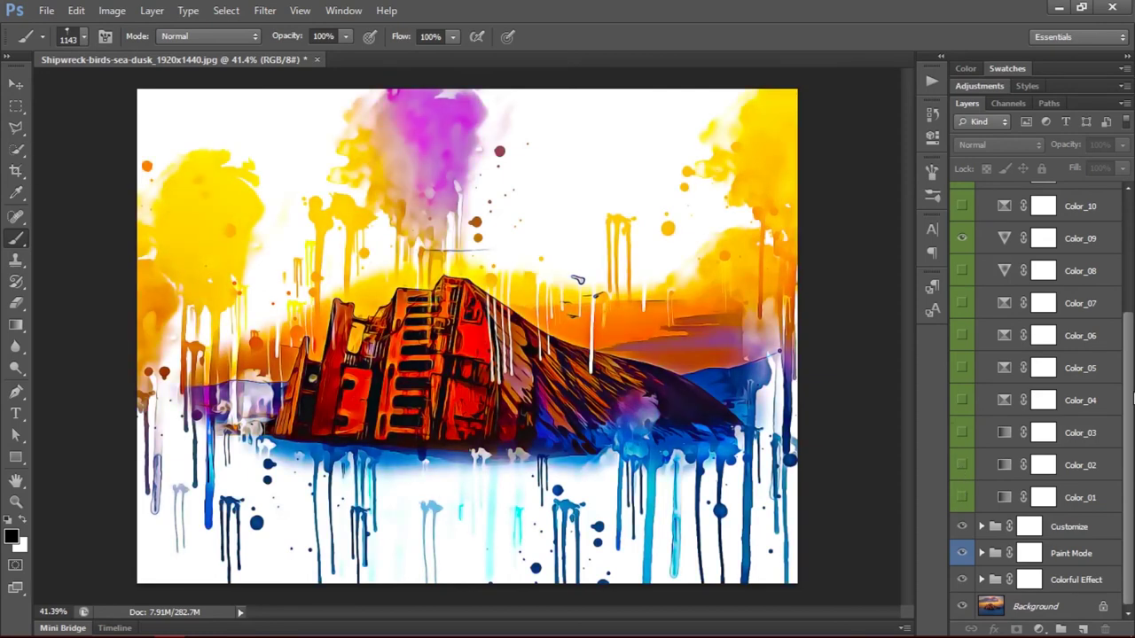
{"action": "scroll", "coordinate": [1133, 398], "scroll_direction": "up", "scroll_amount": 5}
{"action": "left_click", "coordinate": [981, 249]}
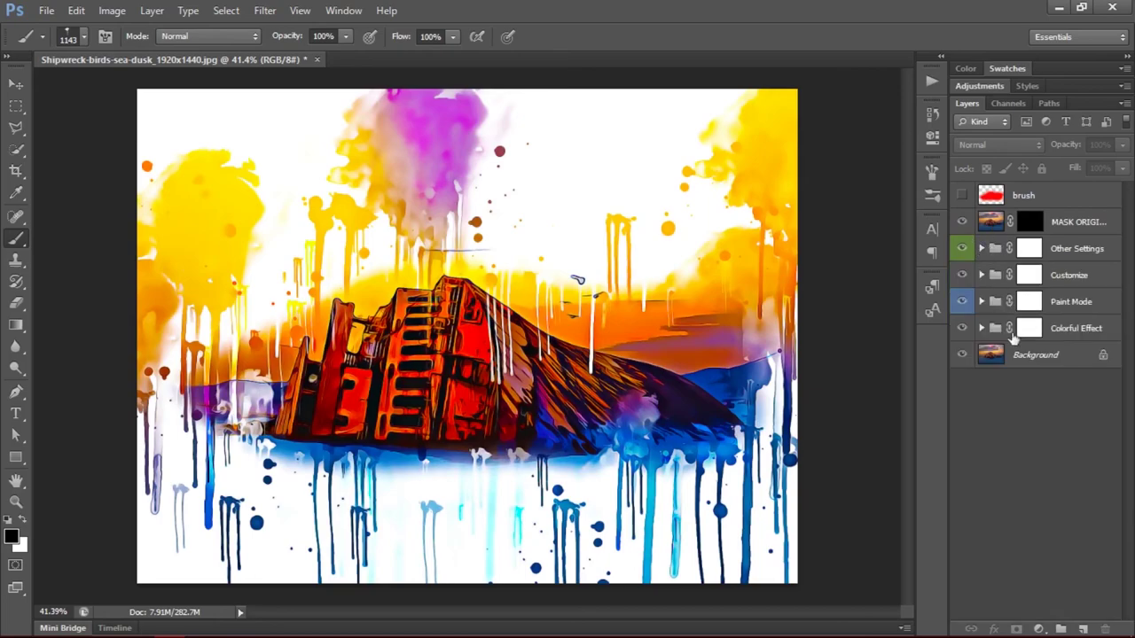